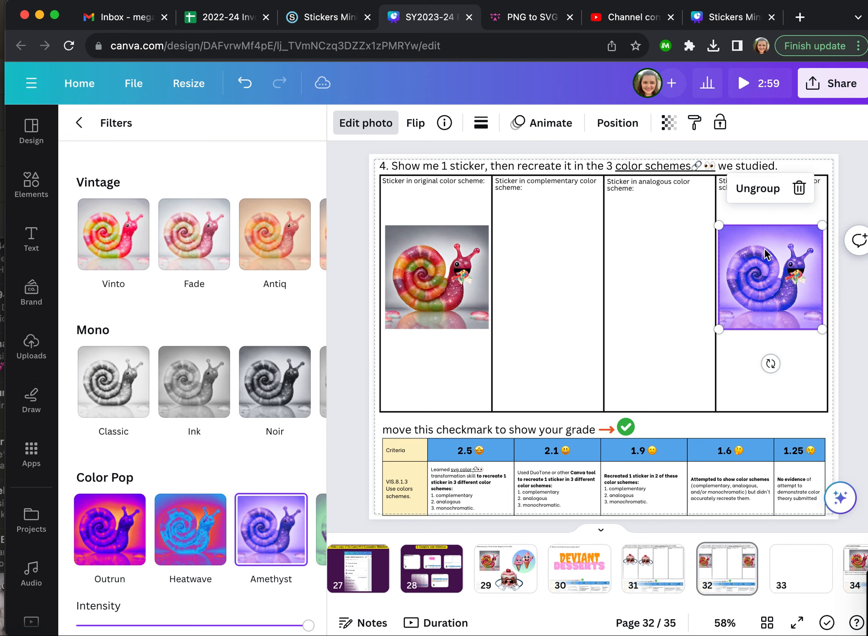
- Recolor the candy on the monochromatic snail with a purple photo filter matching the snail
{"action": "left_click", "coordinate": [608, 356]}
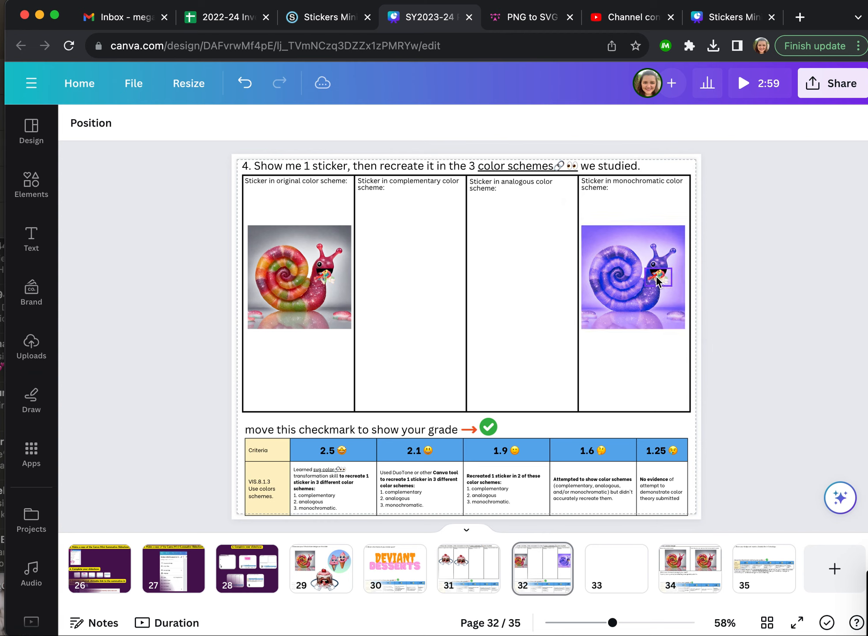
{"action": "left_click", "coordinate": [657, 278]}
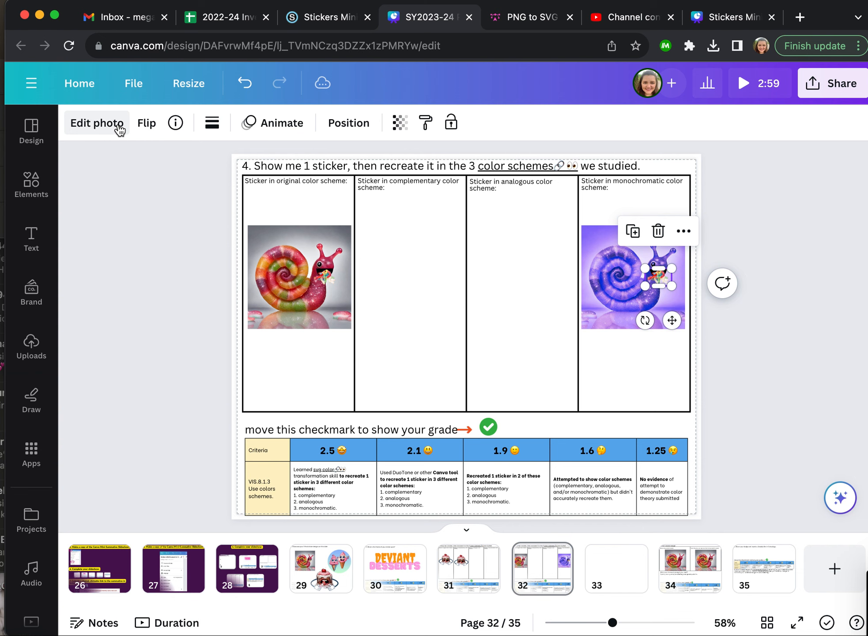
{"action": "left_click", "coordinate": [97, 123]}
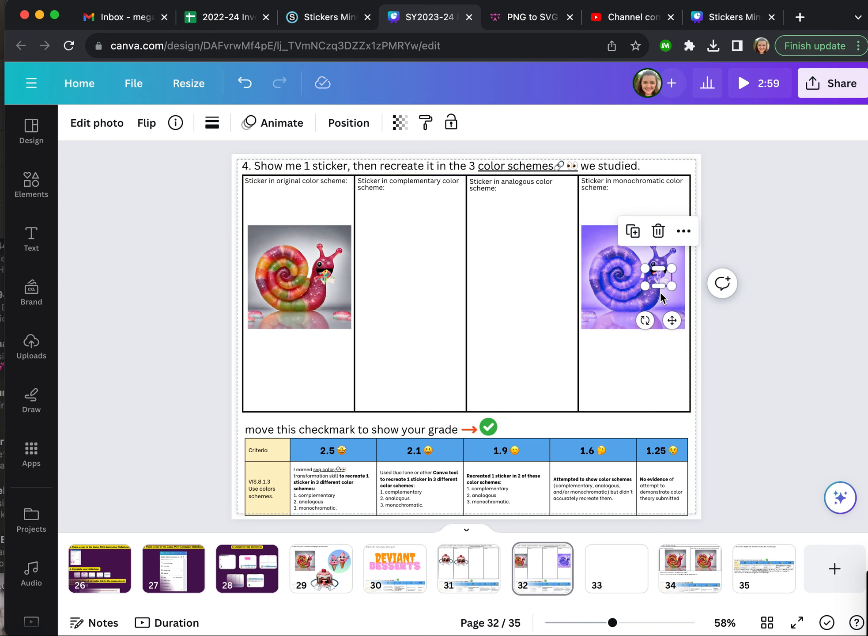
{"action": "key", "text": "Delete"}
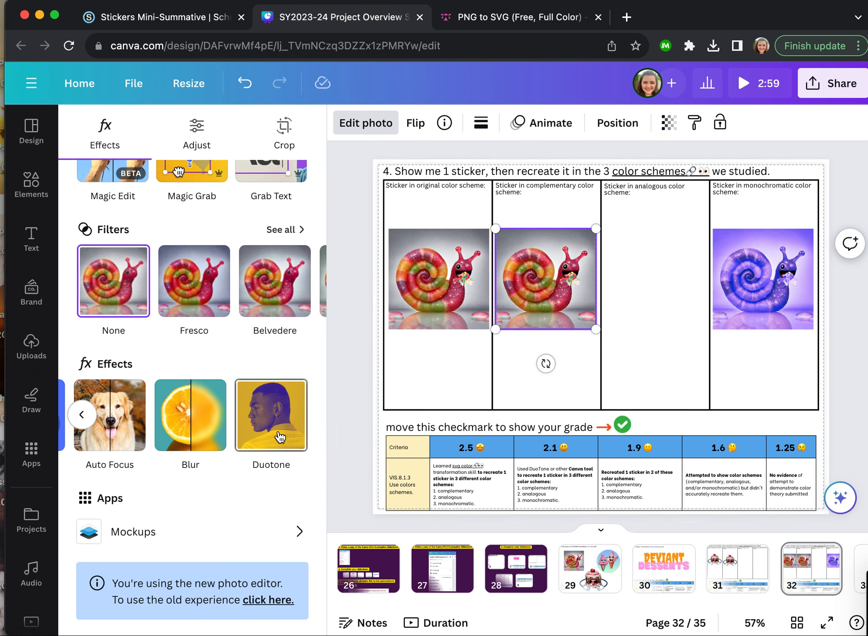
- Apply the Mystic Duotone effect to the snail in the complementary color scheme column
{"action": "left_click", "coordinate": [277, 431]}
{"action": "scroll", "coordinate": [266, 457], "scroll_direction": "down", "scroll_amount": 3}
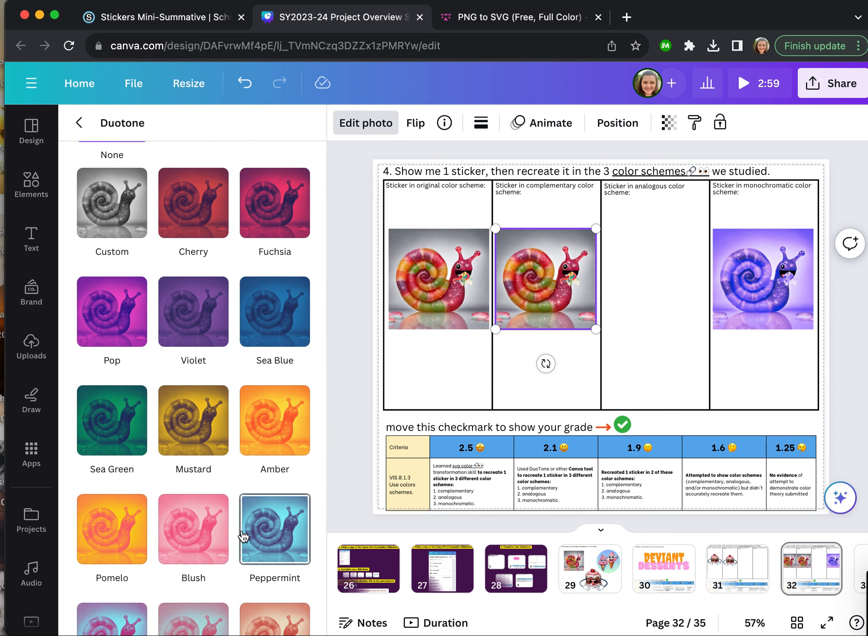
{"action": "scroll", "coordinate": [246, 538], "scroll_direction": "down", "scroll_amount": 6}
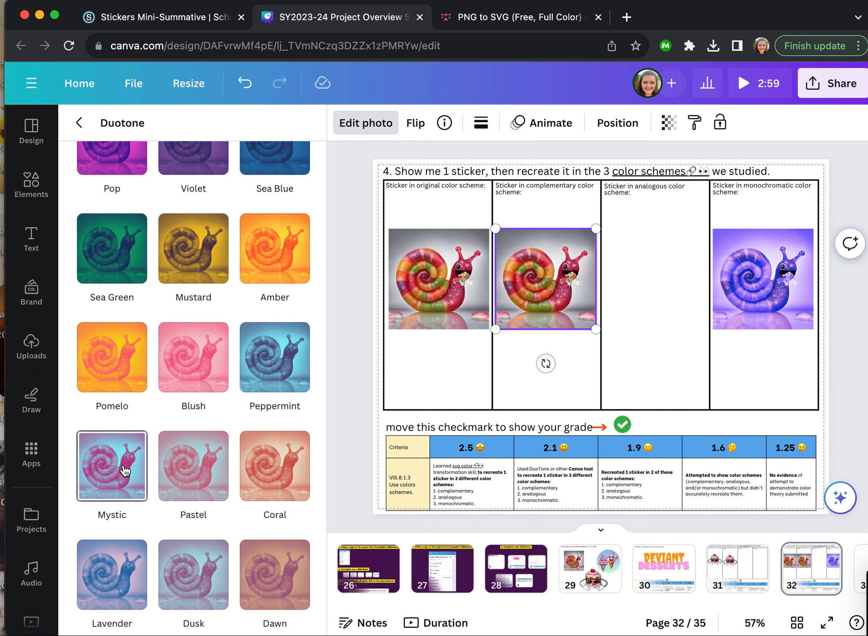
{"action": "left_click", "coordinate": [126, 471]}
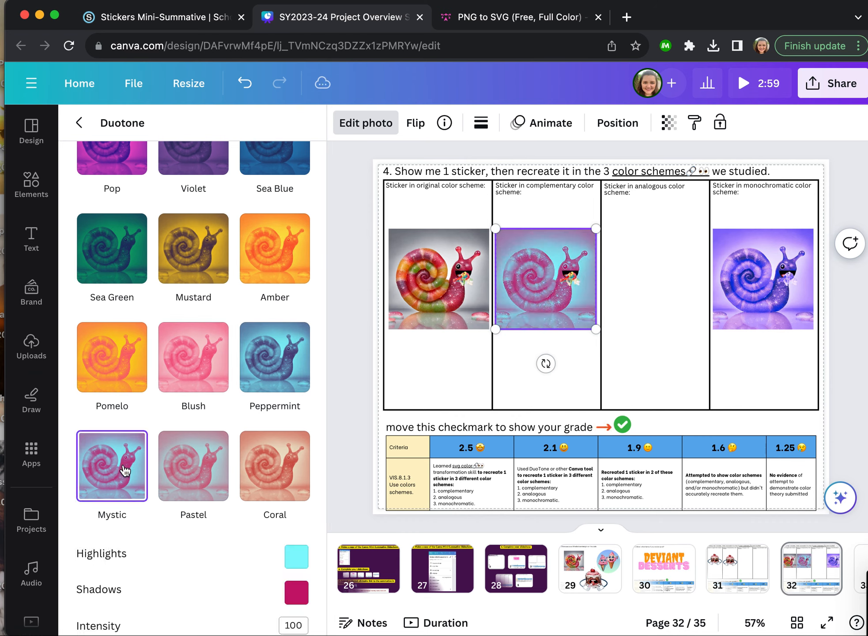
- Set the complementary snail's Duotone highlights color to light green #85FC98
{"action": "scroll", "coordinate": [231, 563], "scroll_direction": "down", "scroll_amount": 3}
{"action": "scroll", "coordinate": [231, 564], "scroll_direction": "down", "scroll_amount": 1}
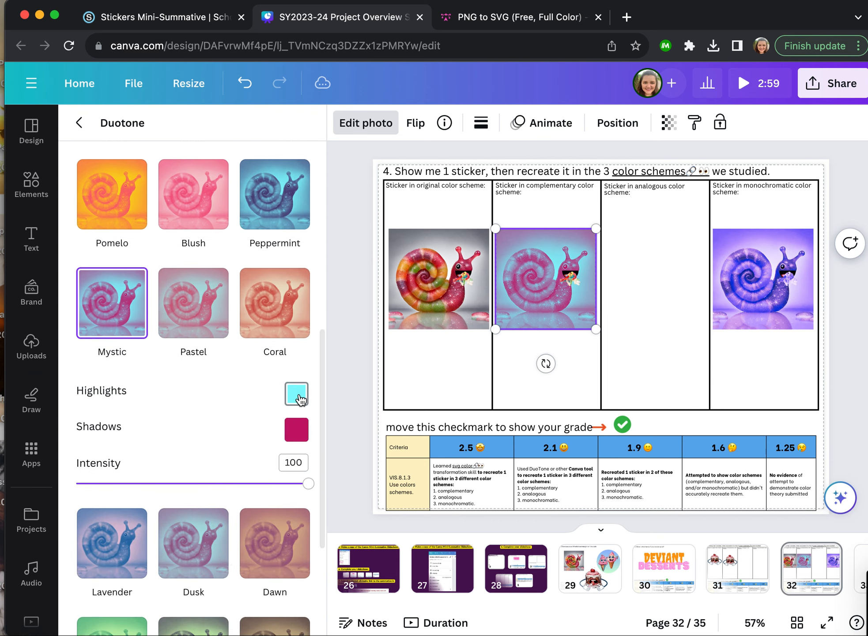
{"action": "left_click", "coordinate": [299, 402]}
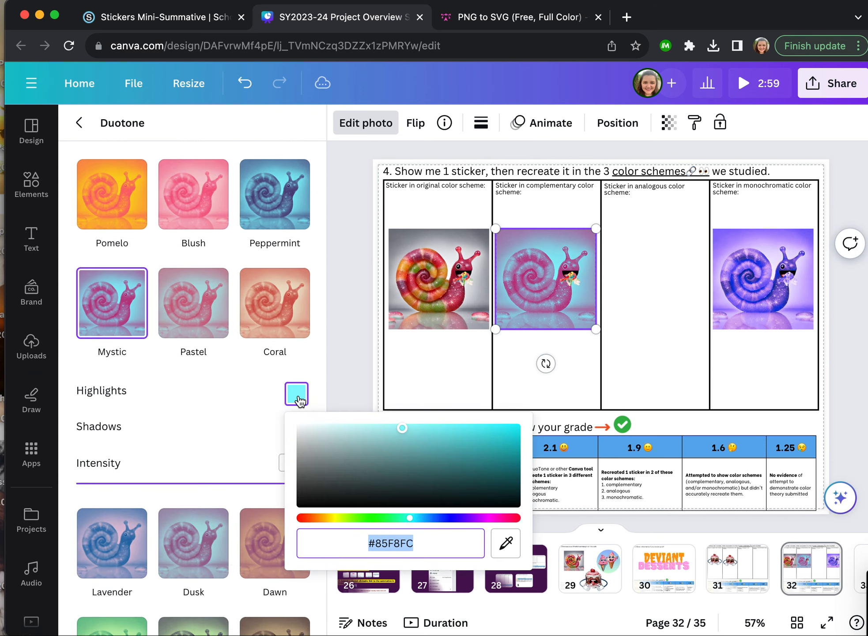
{"action": "left_click", "coordinate": [379, 518]}
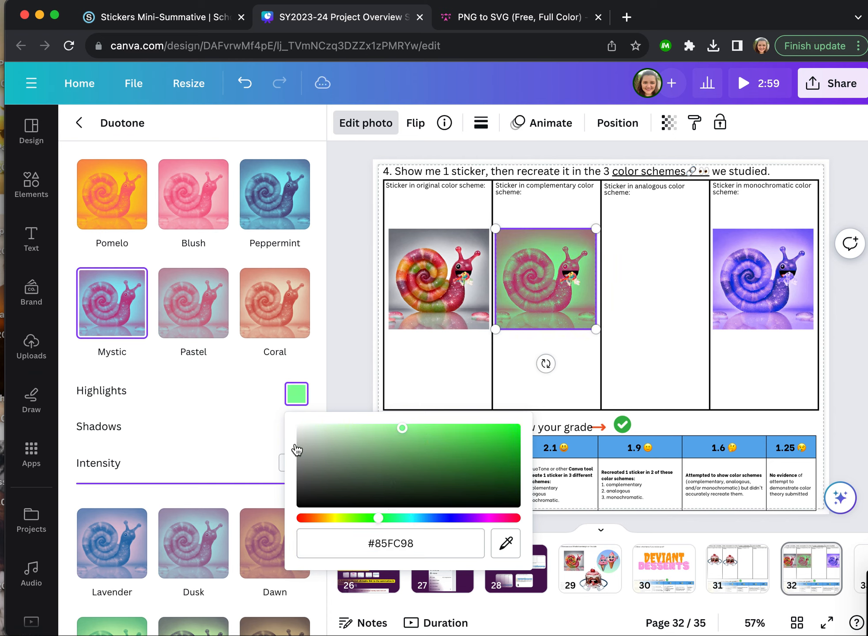
{"action": "left_click", "coordinate": [285, 371]}
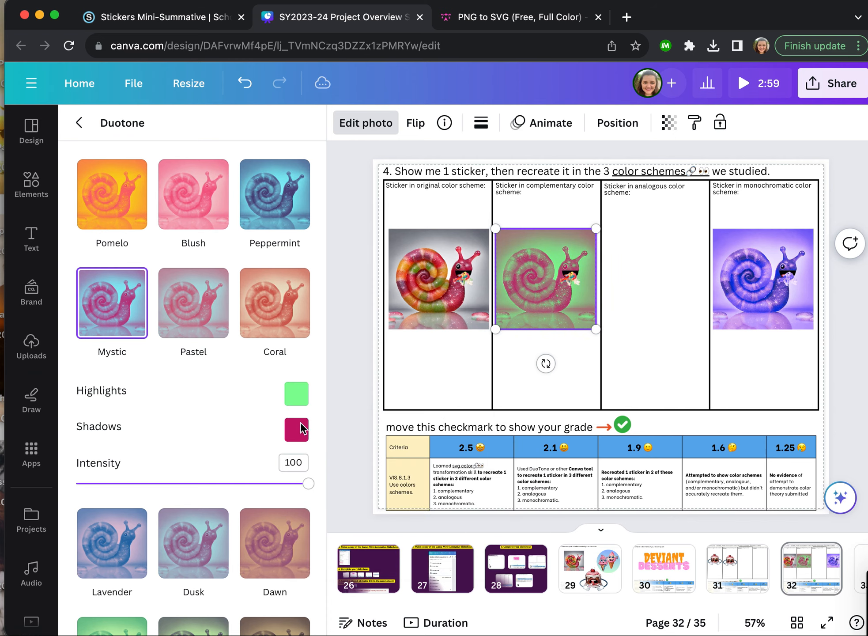
- Set the complementary snail's Duotone shadows color to red #D11134
{"action": "left_click", "coordinate": [296, 429]}
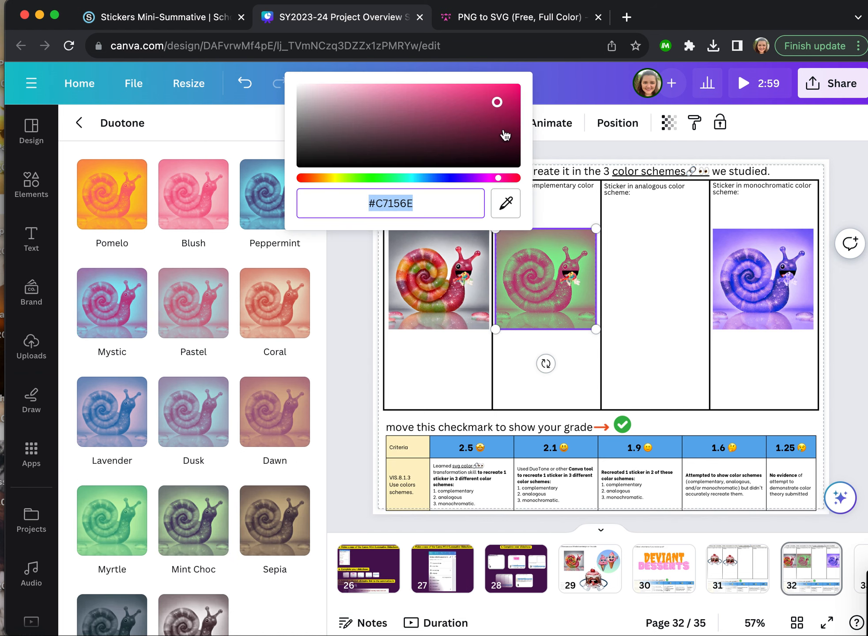
{"action": "left_click_drag", "start_coordinate": [500, 179], "coordinate": [510, 178]}
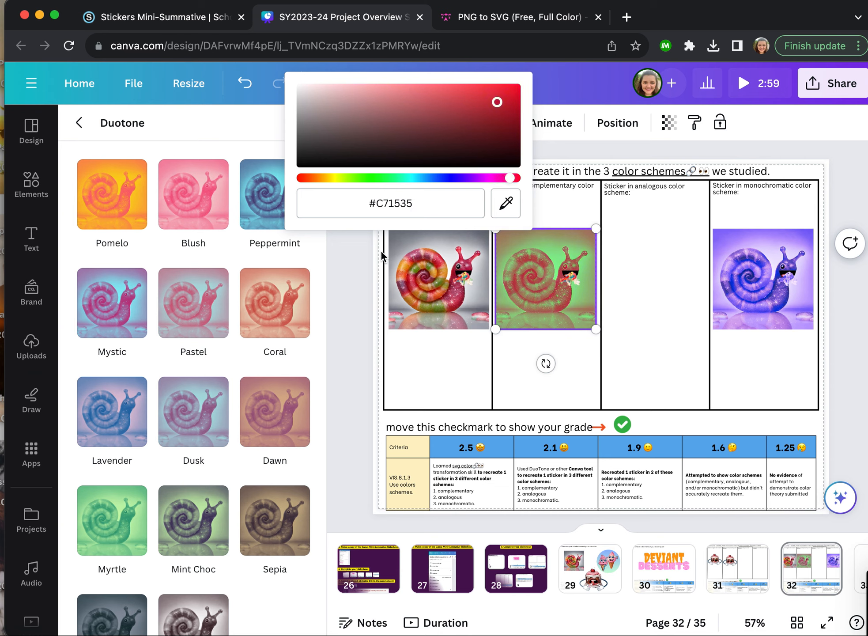
{"action": "left_click", "coordinate": [481, 95]}
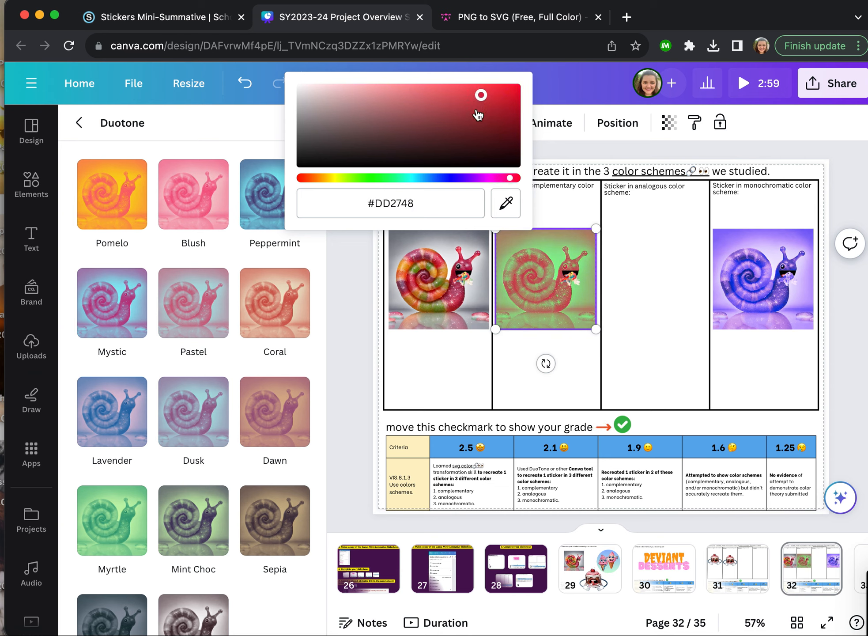
{"action": "left_click", "coordinate": [479, 114]}
{"action": "left_click", "coordinate": [502, 99]}
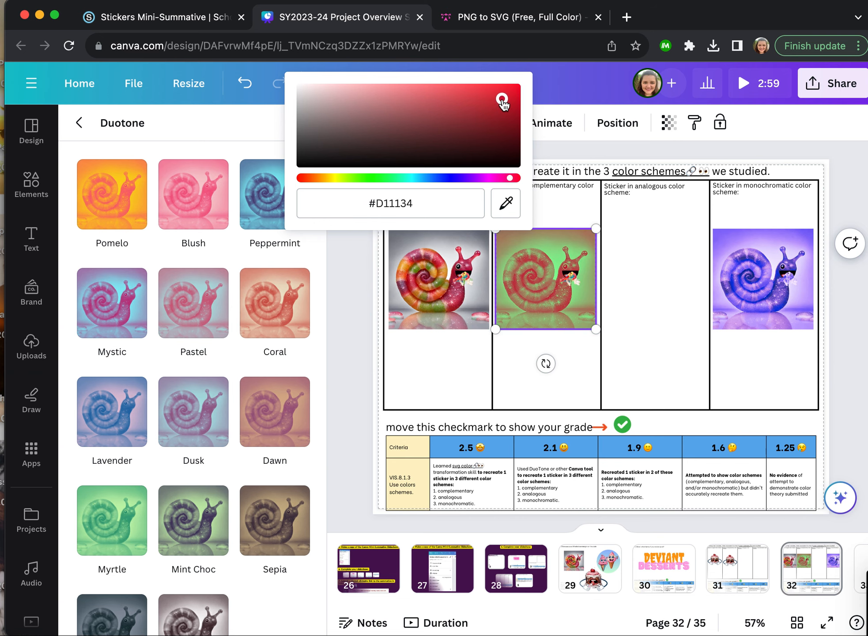
{"action": "scroll", "coordinate": [203, 395], "scroll_direction": "up", "scroll_amount": 10}
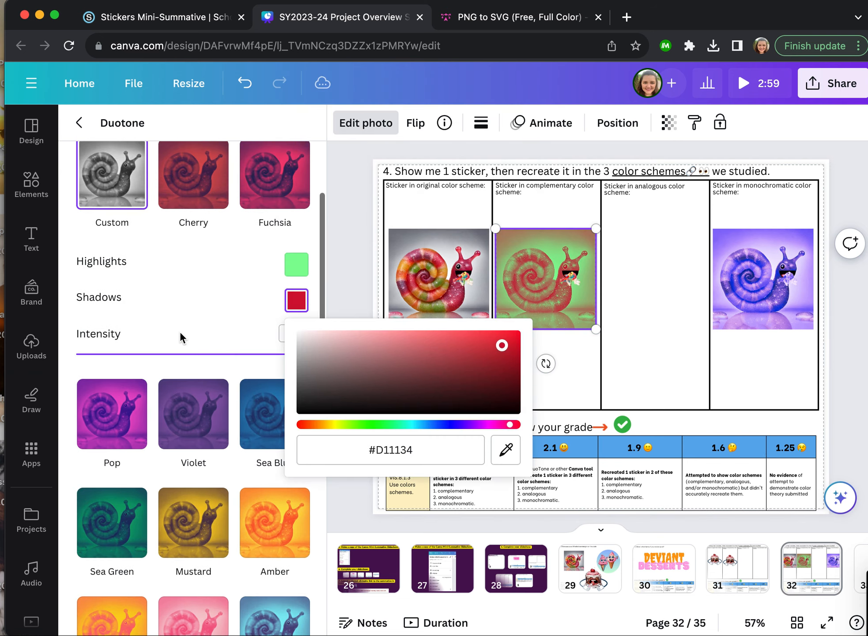
{"action": "left_click", "coordinate": [297, 265]}
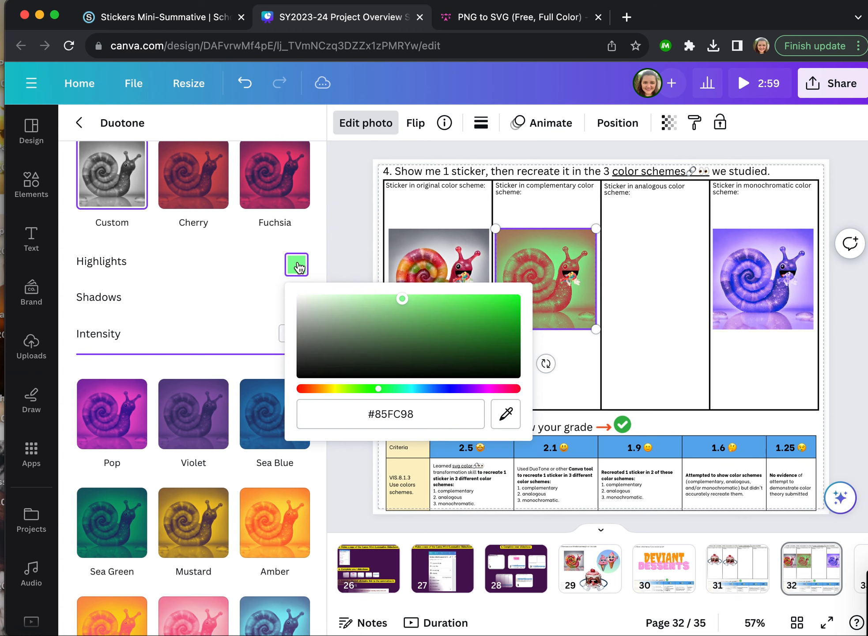
{"action": "left_click", "coordinate": [356, 269]}
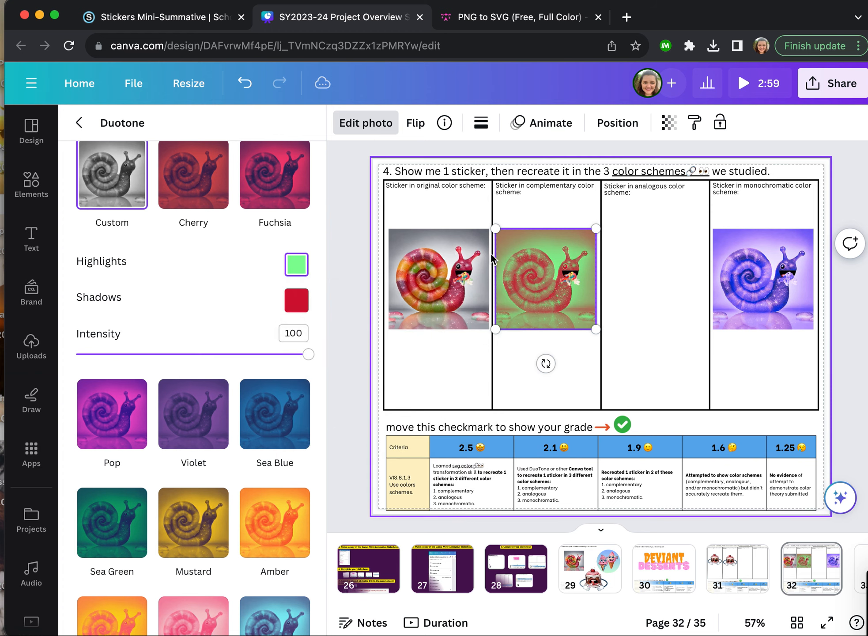
{"action": "left_click", "coordinate": [570, 279]}
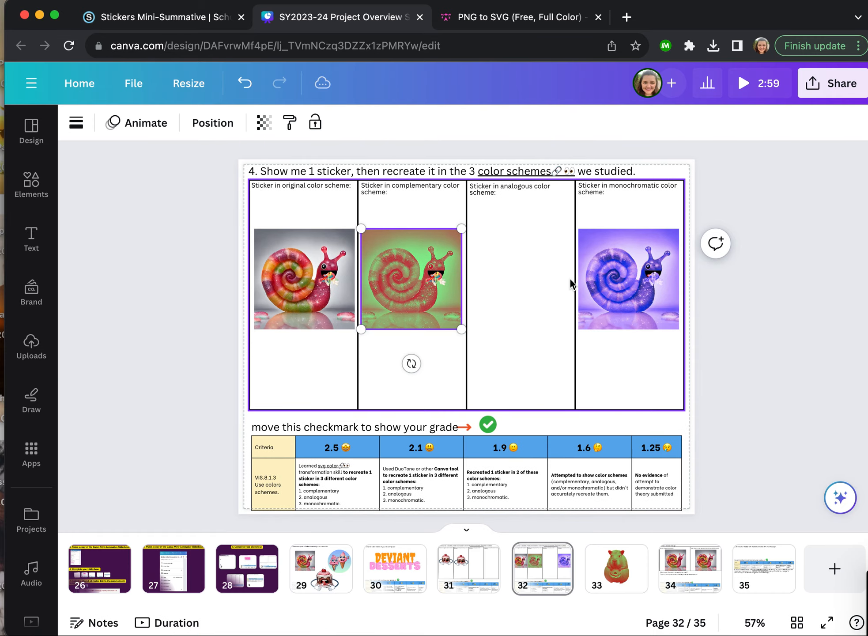
{"action": "left_click", "coordinate": [430, 278]}
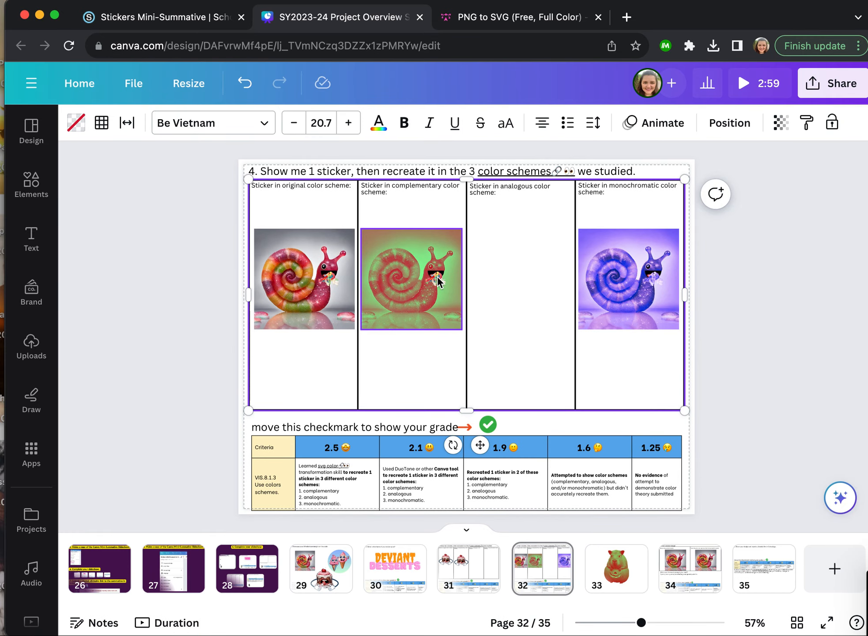
{"action": "left_click", "coordinate": [438, 282]}
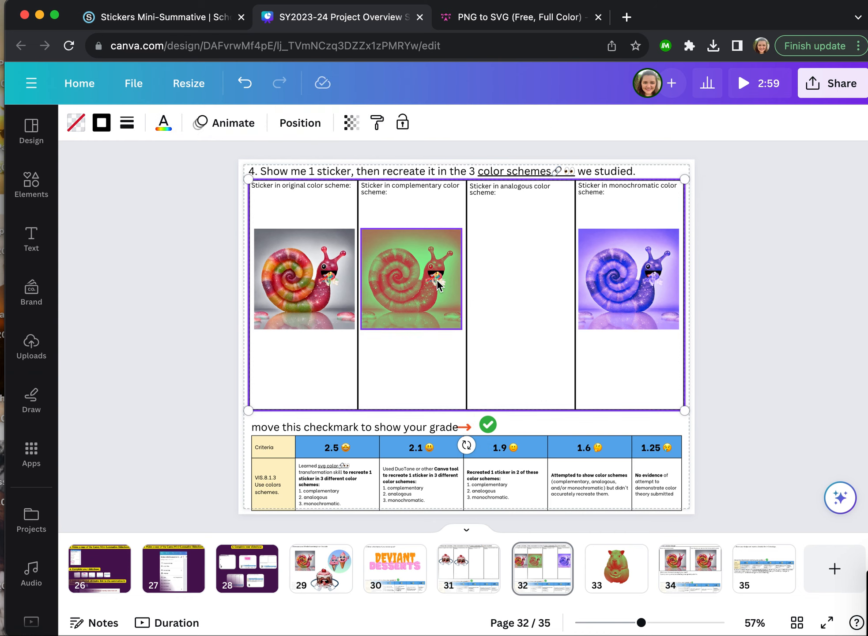
{"action": "key", "text": "super+z"}
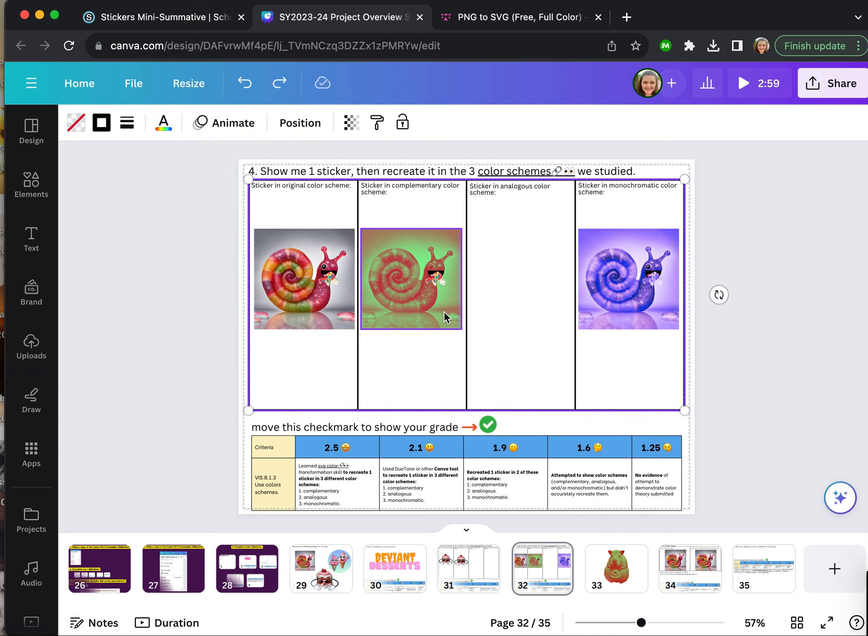
{"action": "left_click", "coordinate": [144, 339]}
- Ungroup the complementary snail and its candy so each can be edited separately
{"action": "left_click", "coordinate": [438, 279]}
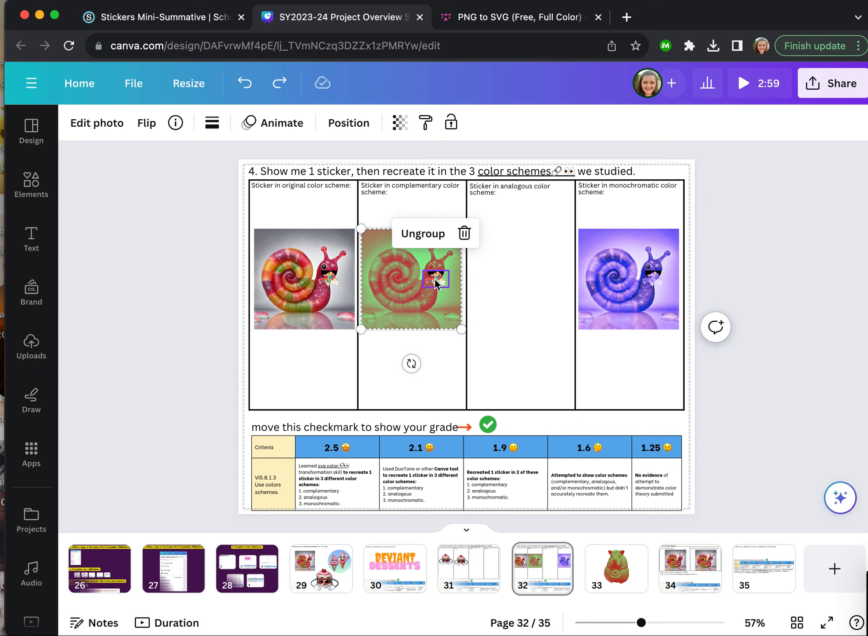
{"action": "left_click", "coordinate": [423, 233]}
{"action": "left_click", "coordinate": [156, 285]}
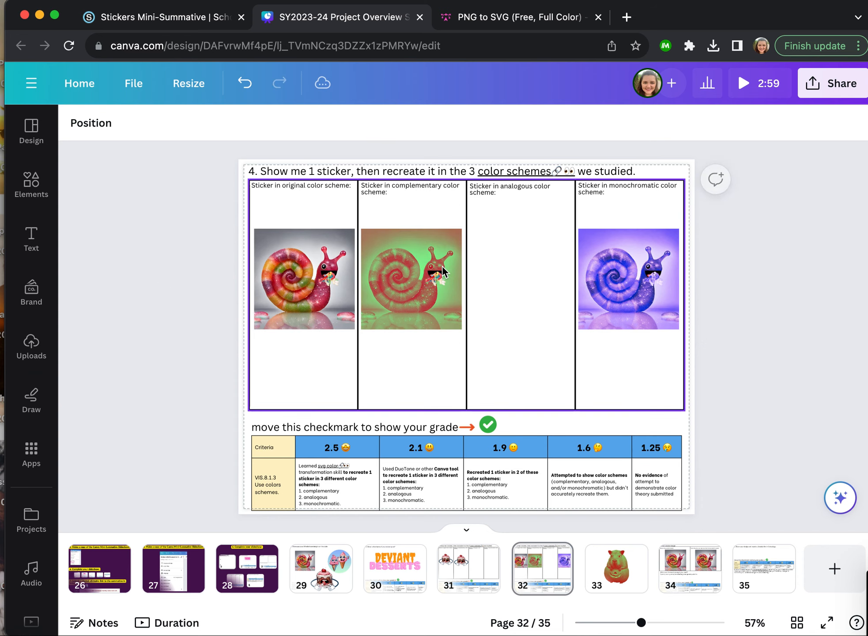
- Apply the Mystic Duotone effect to the candy on the complementary snail
{"action": "left_click", "coordinate": [439, 277]}
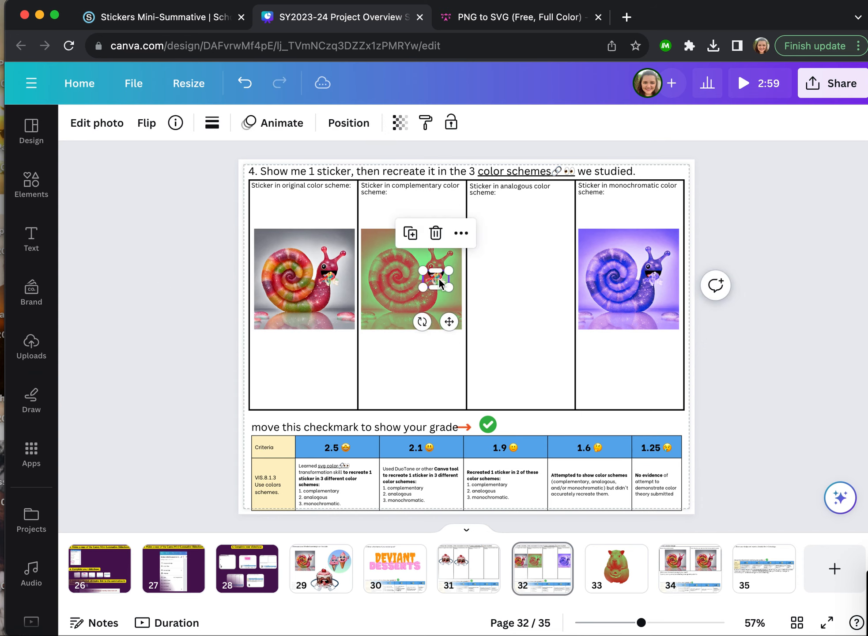
{"action": "left_click", "coordinate": [110, 129]}
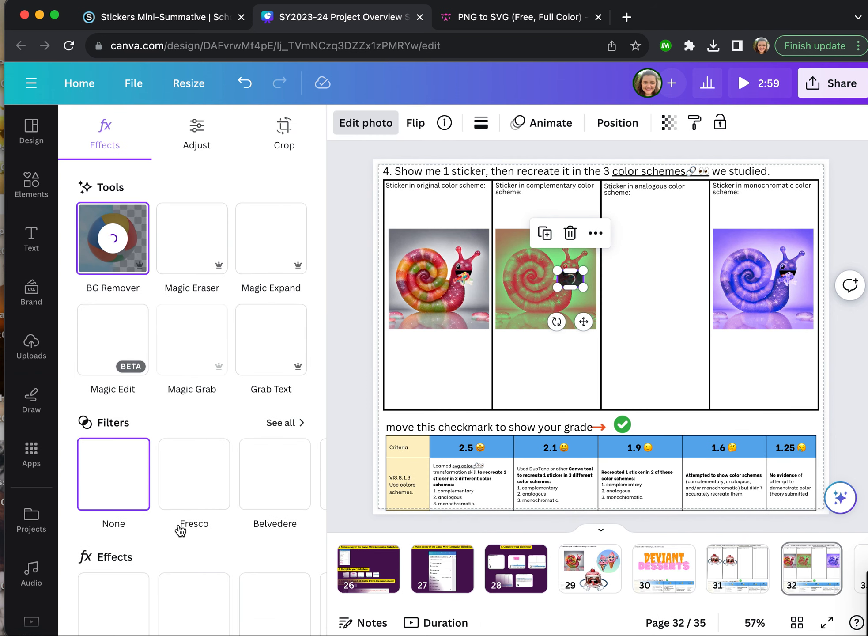
{"action": "scroll", "coordinate": [180, 529], "scroll_direction": "down", "scroll_amount": 5}
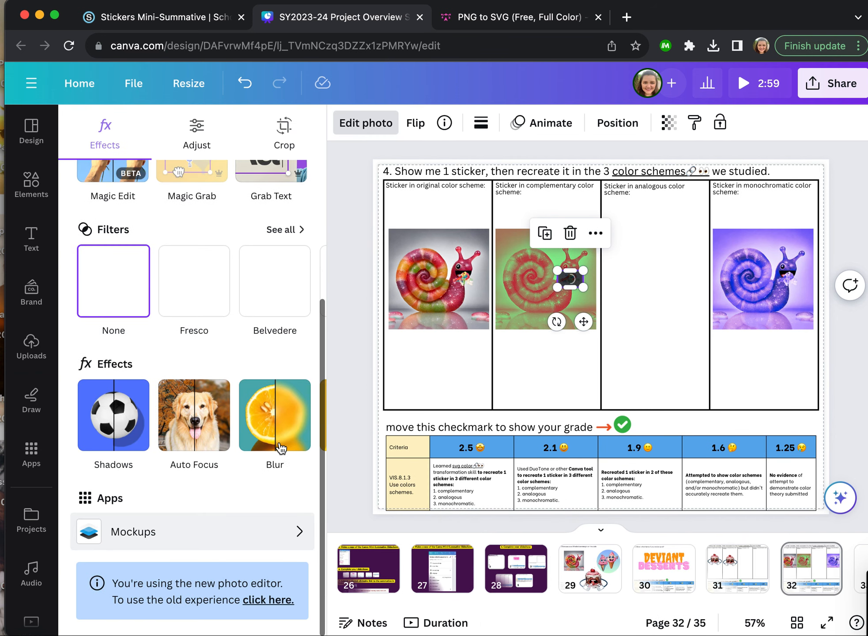
{"action": "scroll", "coordinate": [274, 438], "scroll_direction": "right", "scroll_amount": 3}
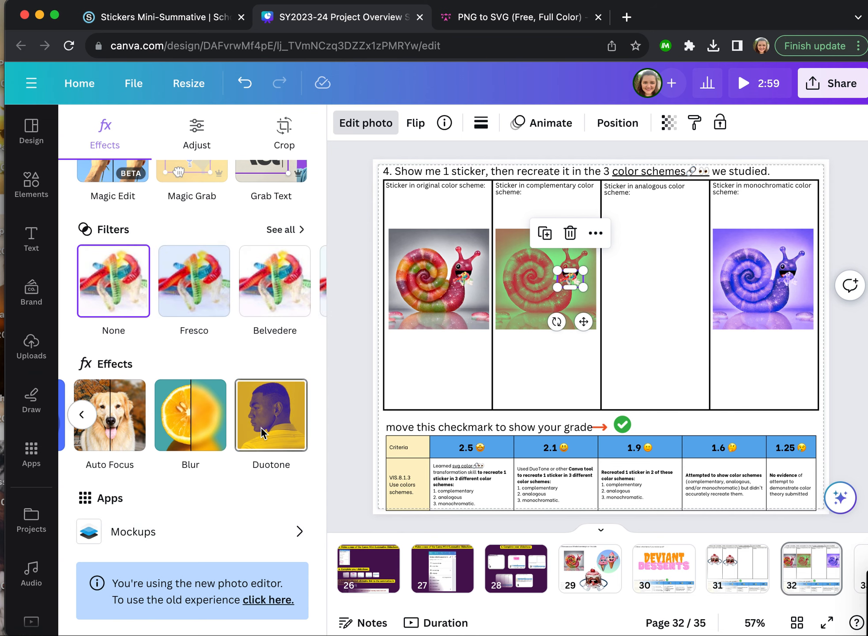
{"action": "left_click", "coordinate": [261, 428]}
{"action": "scroll", "coordinate": [240, 549], "scroll_direction": "down", "scroll_amount": 7}
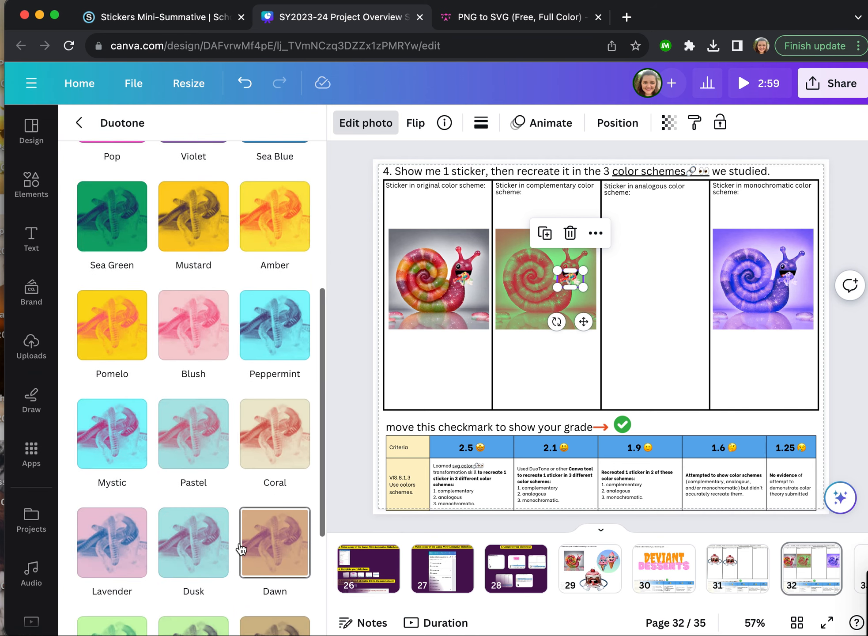
{"action": "left_click", "coordinate": [98, 439]}
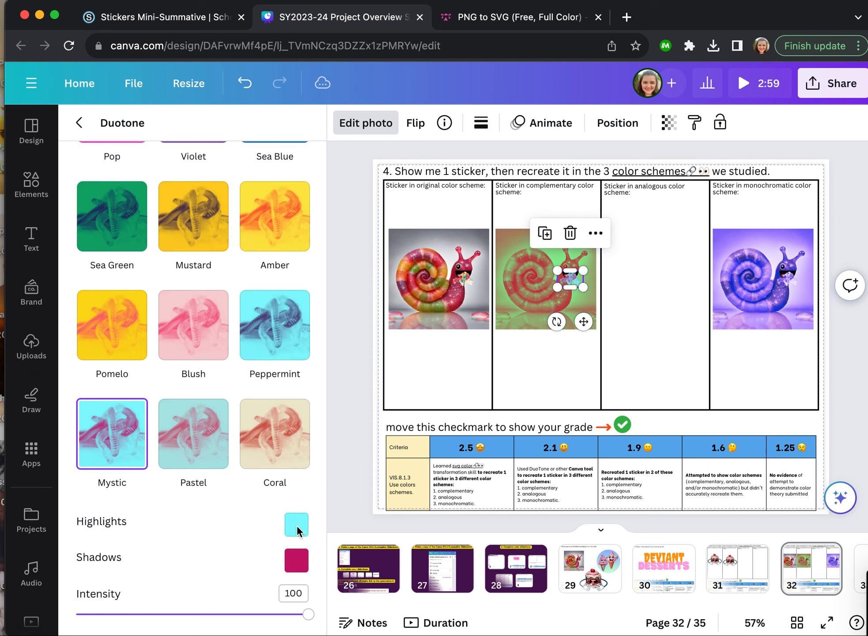
- Set the candy's Duotone highlights to green #8AEE93, sampled from the complementary snail's background
{"action": "left_click", "coordinate": [297, 524]}
{"action": "left_click_drag", "start_coordinate": [390, 459], "coordinate": [376, 455]}
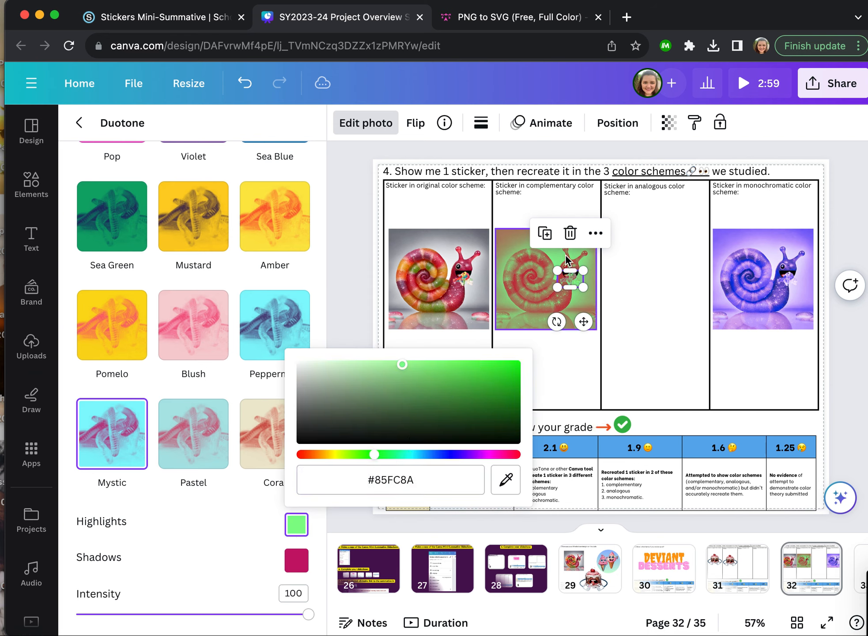
{"action": "left_click", "coordinate": [506, 480]}
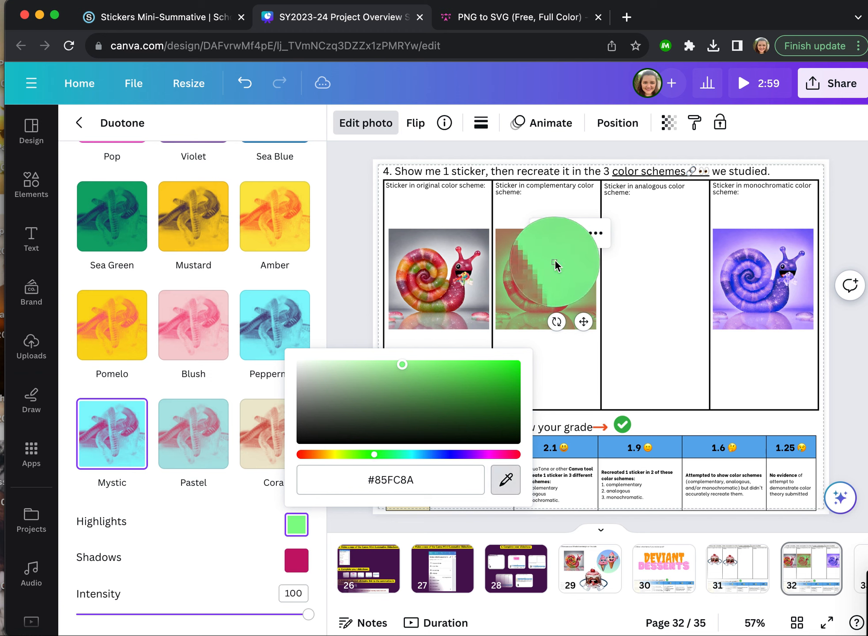
{"action": "left_click", "coordinate": [554, 260]}
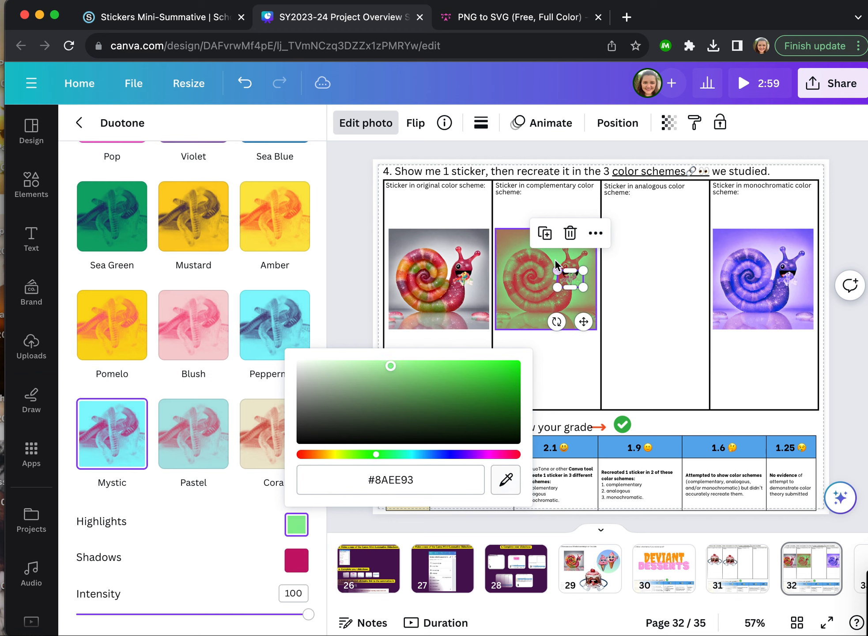
- Set the candy's Duotone shadows color by sampling the red of the complementary snail's shell
{"action": "left_click", "coordinate": [297, 560]}
{"action": "left_click", "coordinate": [506, 515]}
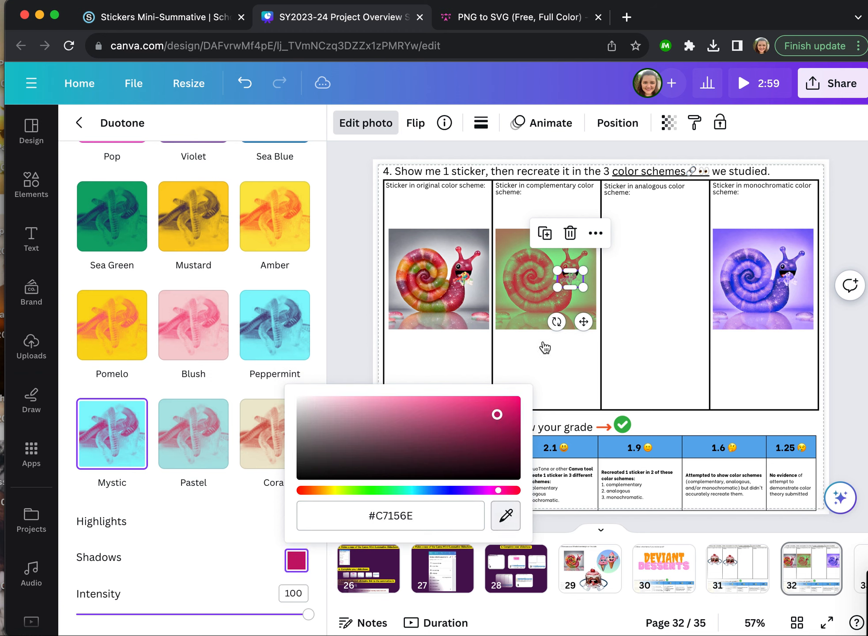
{"action": "left_click", "coordinate": [517, 293]}
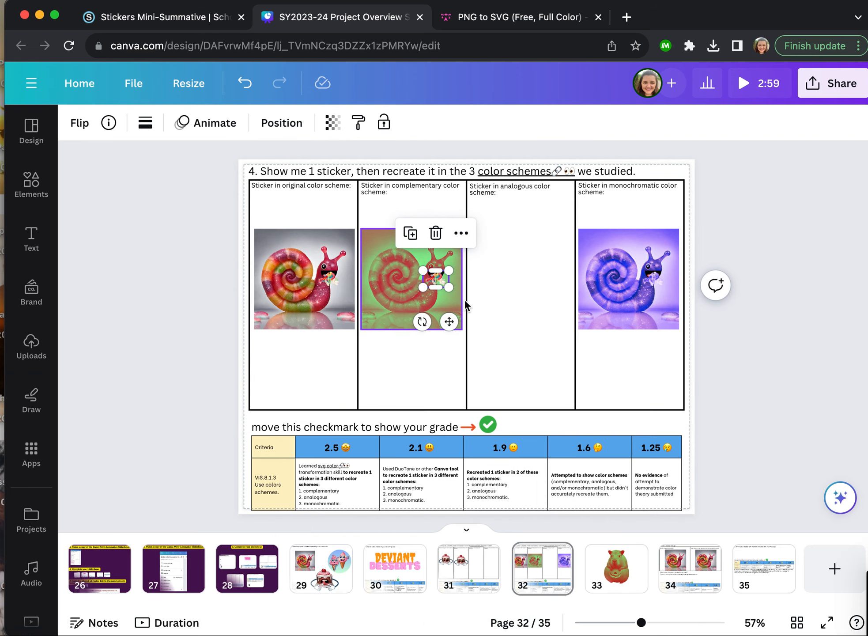
- Place a copy of the original snail sticker in the analogous color scheme column and deselect it
{"action": "left_click", "coordinate": [404, 376]}
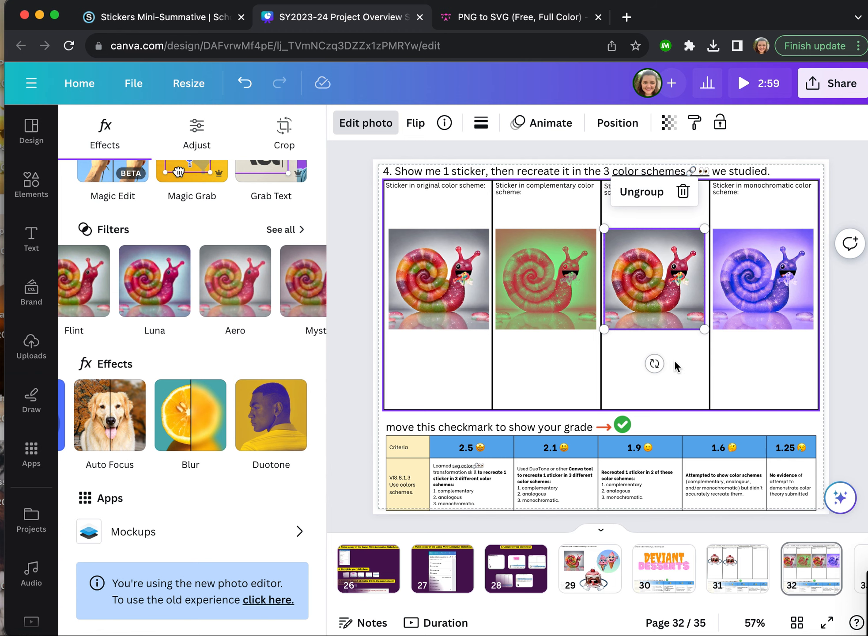
{"action": "left_click", "coordinate": [562, 214]}
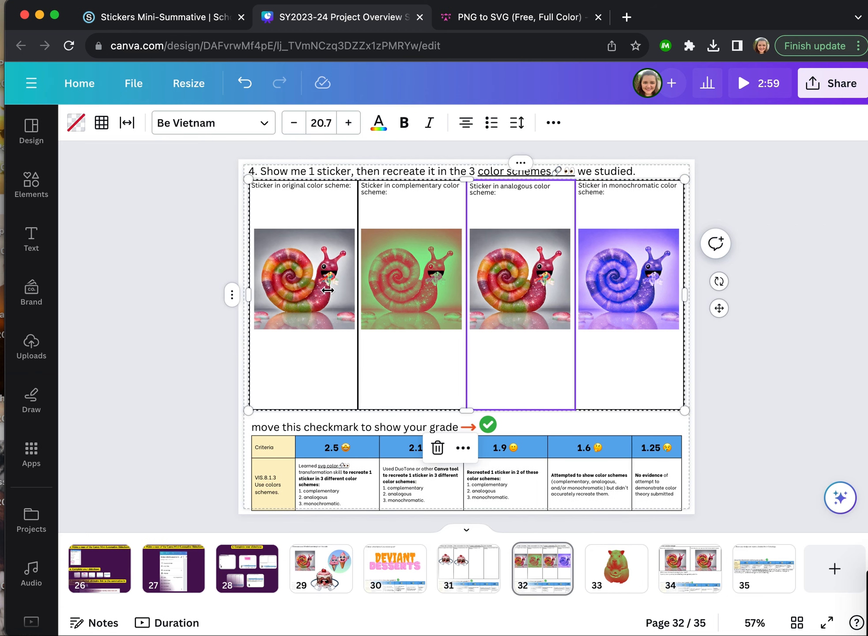
{"action": "left_click", "coordinate": [552, 173]}
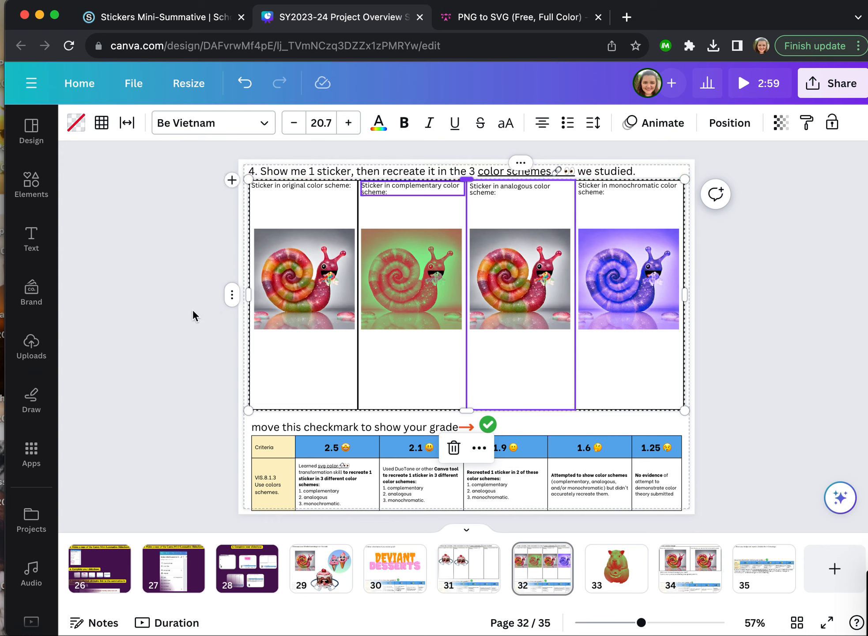
{"action": "left_click", "coordinate": [183, 411]}
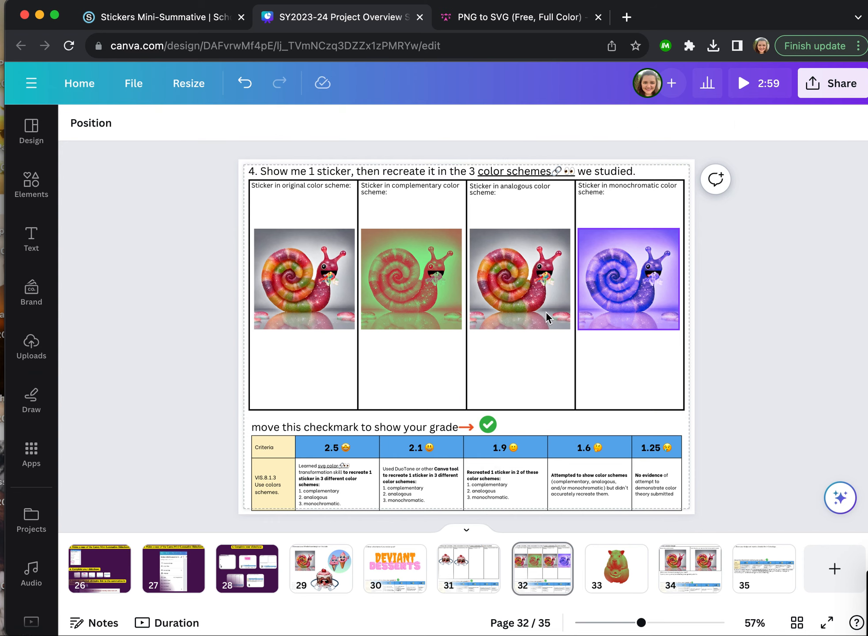
- Apply the Hibiscus filter from the Color Pop group to the snail photo in the analogous column
{"action": "left_click", "coordinate": [527, 293]}
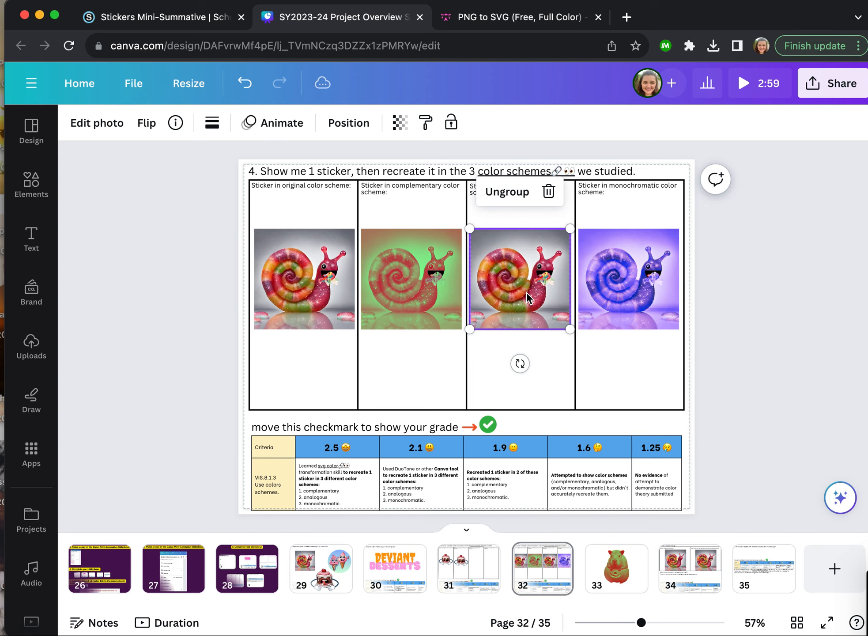
{"action": "left_click", "coordinate": [97, 123]}
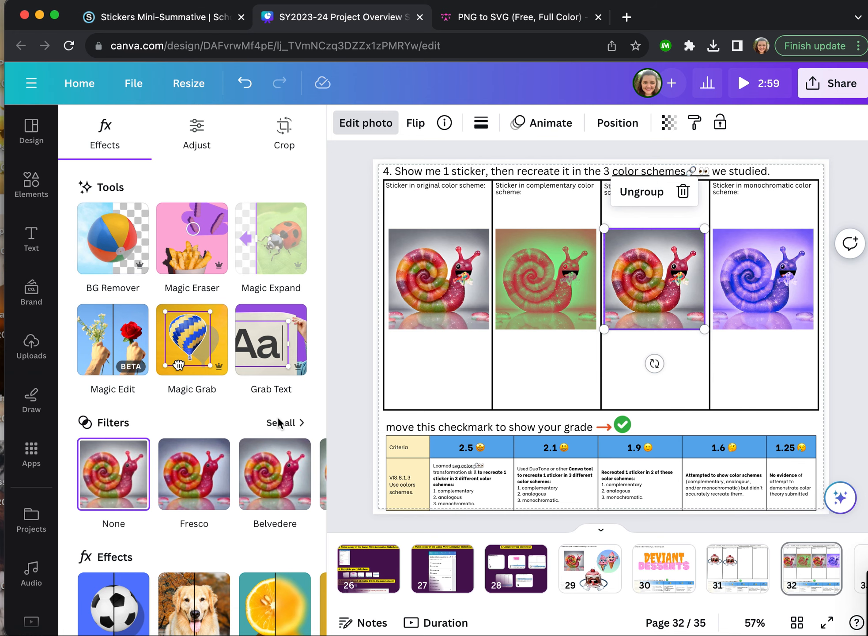
{"action": "left_click", "coordinate": [279, 422]}
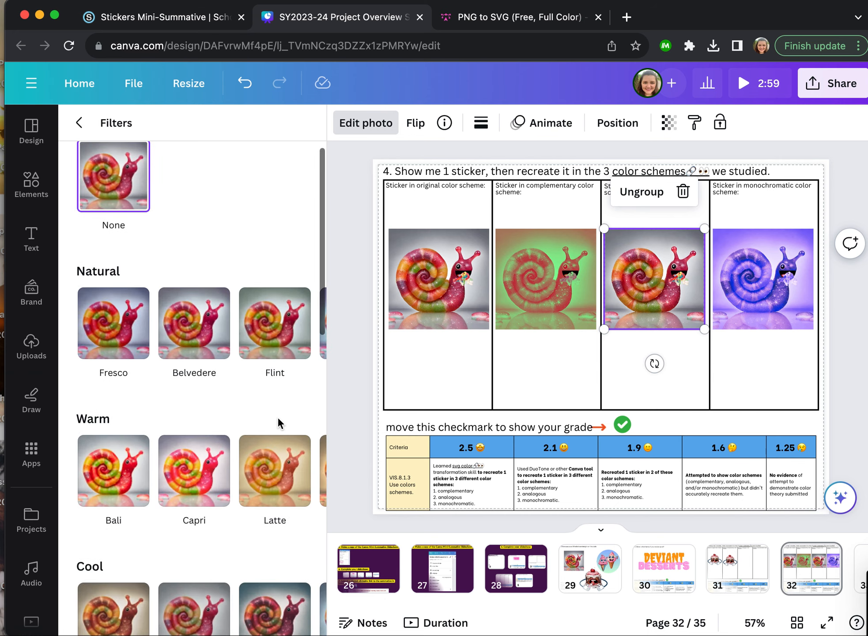
{"action": "scroll", "coordinate": [271, 390], "scroll_direction": "down", "scroll_amount": 10}
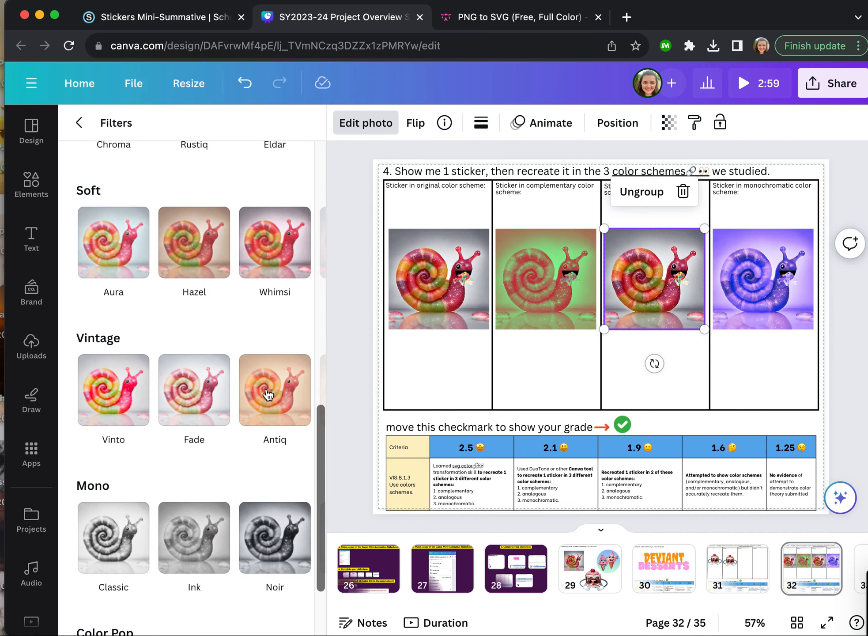
{"action": "scroll", "coordinate": [268, 395], "scroll_direction": "down", "scroll_amount": 3}
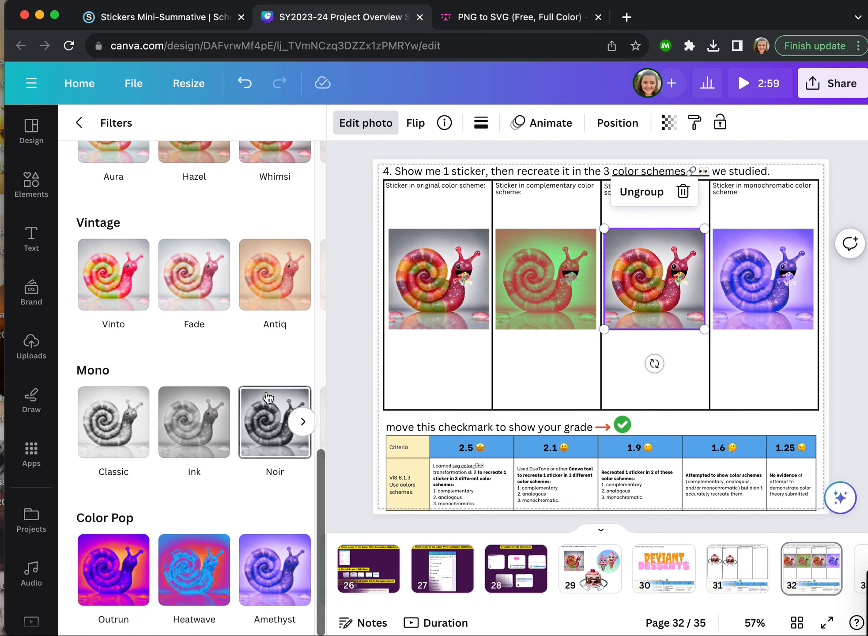
{"action": "scroll", "coordinate": [269, 574], "scroll_direction": "right", "scroll_amount": 6}
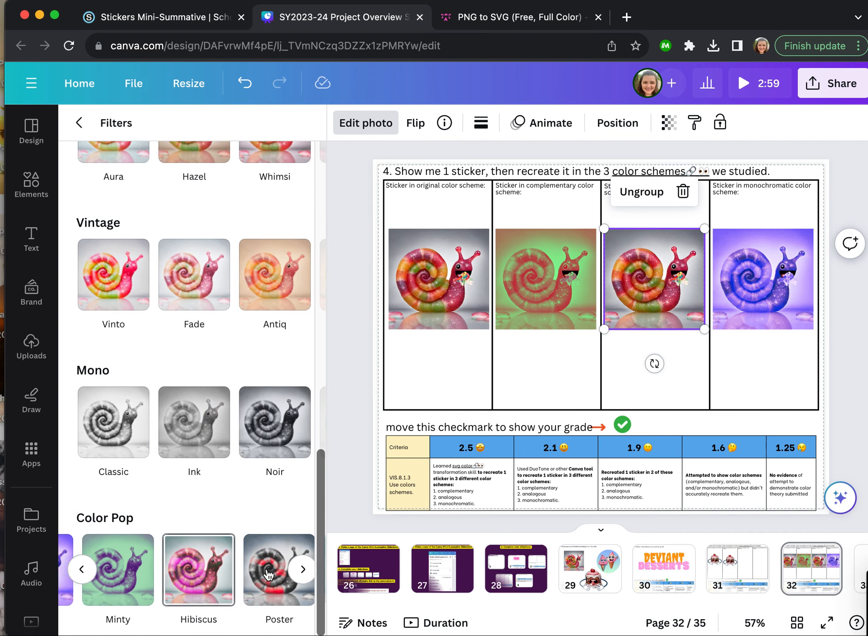
{"action": "scroll", "coordinate": [269, 575], "scroll_direction": "right", "scroll_amount": 3}
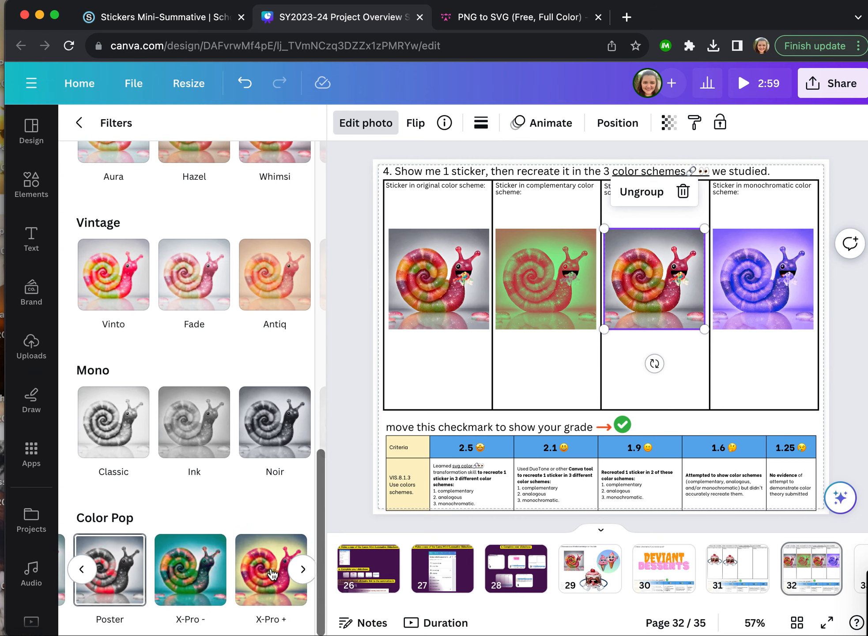
{"action": "left_click", "coordinate": [272, 573]}
{"action": "scroll", "coordinate": [272, 574], "scroll_direction": "left", "scroll_amount": 3}
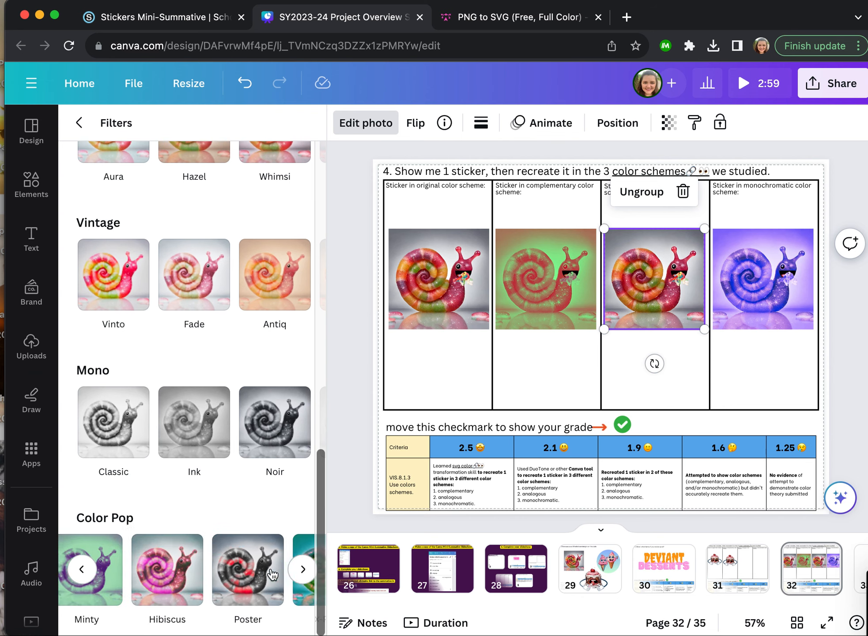
{"action": "left_click", "coordinate": [176, 572]}
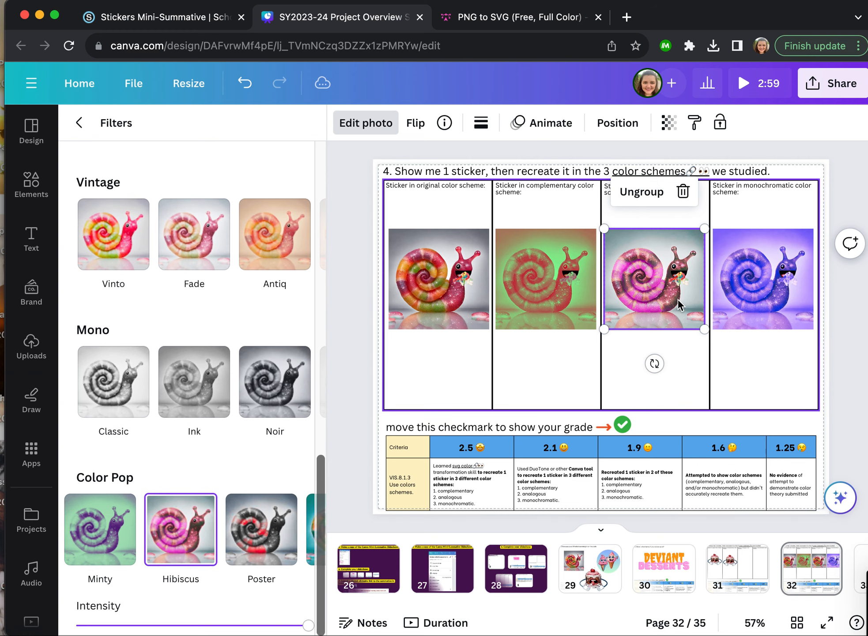
- Apply the Hibiscus filter to the candy on the analogous snail
{"action": "left_click", "coordinate": [639, 193]}
{"action": "left_click", "coordinate": [639, 193]}
{"action": "left_click", "coordinate": [546, 282]}
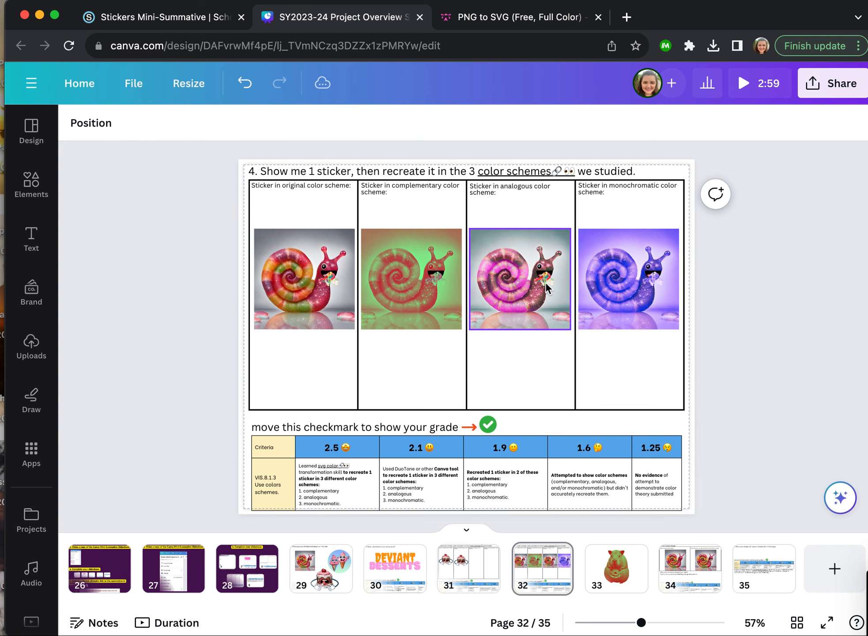
{"action": "left_click", "coordinate": [544, 279]}
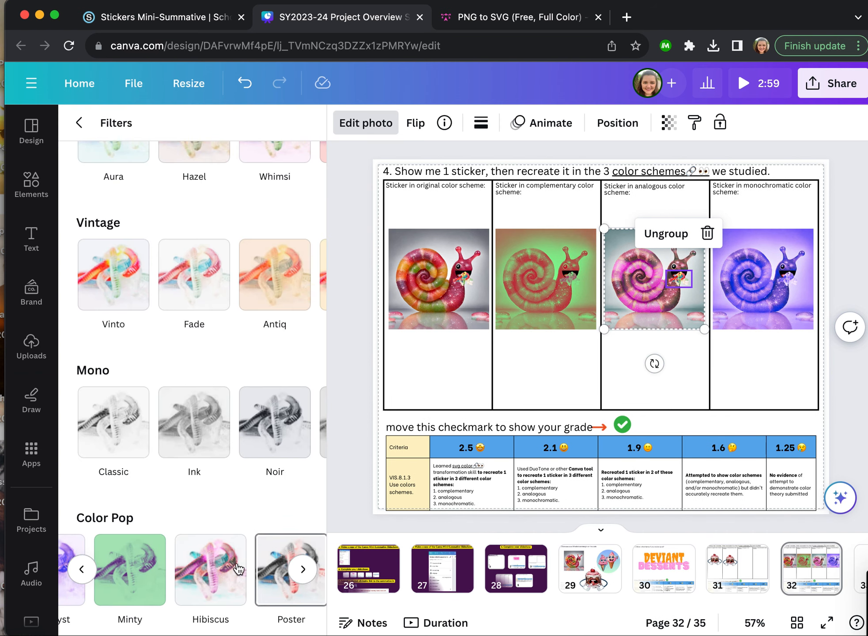
{"action": "left_click", "coordinate": [200, 565]}
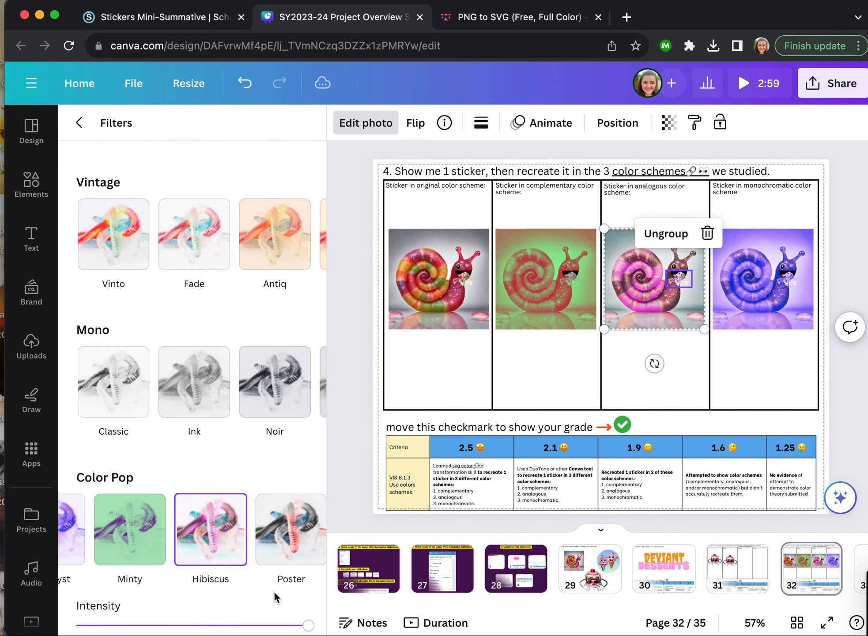
{"action": "left_click", "coordinate": [357, 308]}
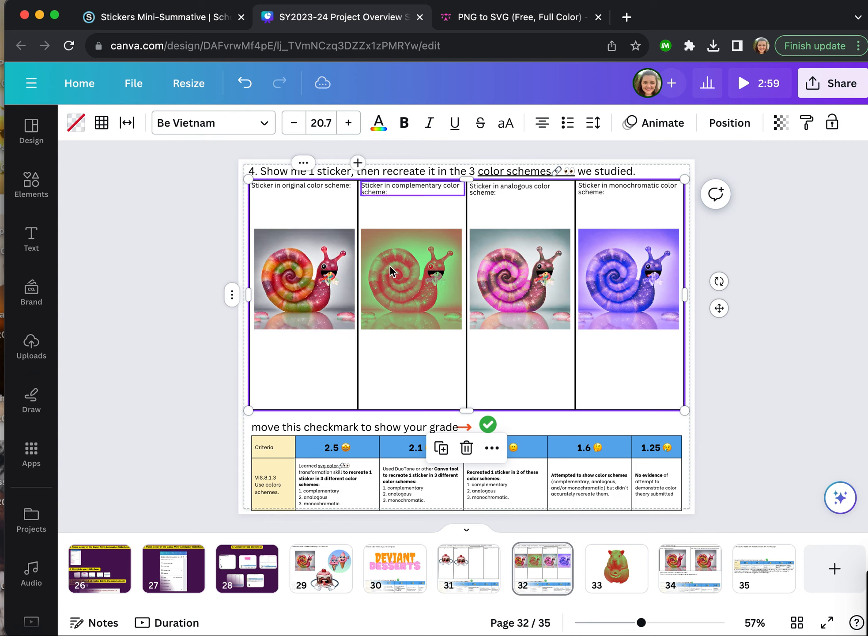
- Move the green grade checkmark onto the 2.1 criteria cell of the rubric
{"action": "left_click", "coordinate": [545, 279]}
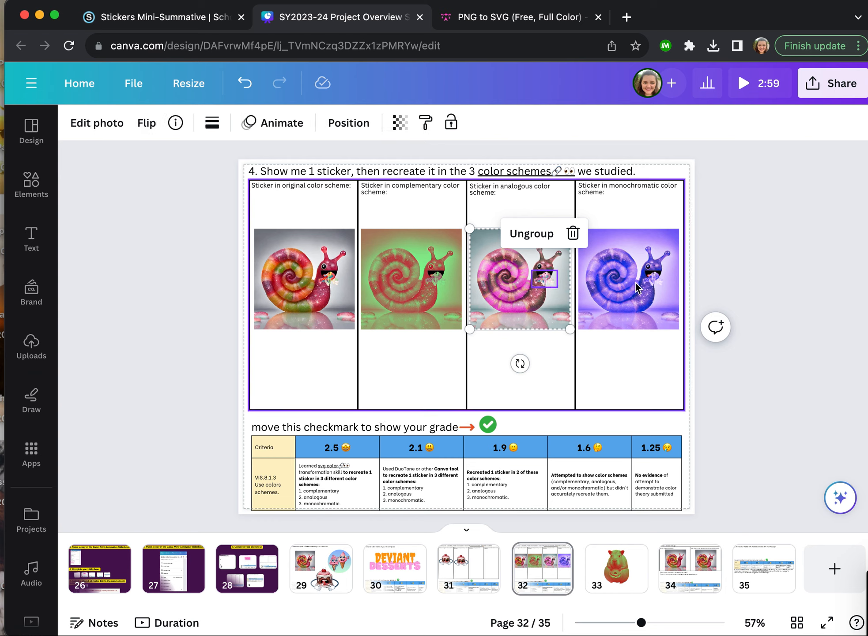
{"action": "left_click", "coordinate": [638, 311]}
{"action": "left_click", "coordinate": [751, 241]}
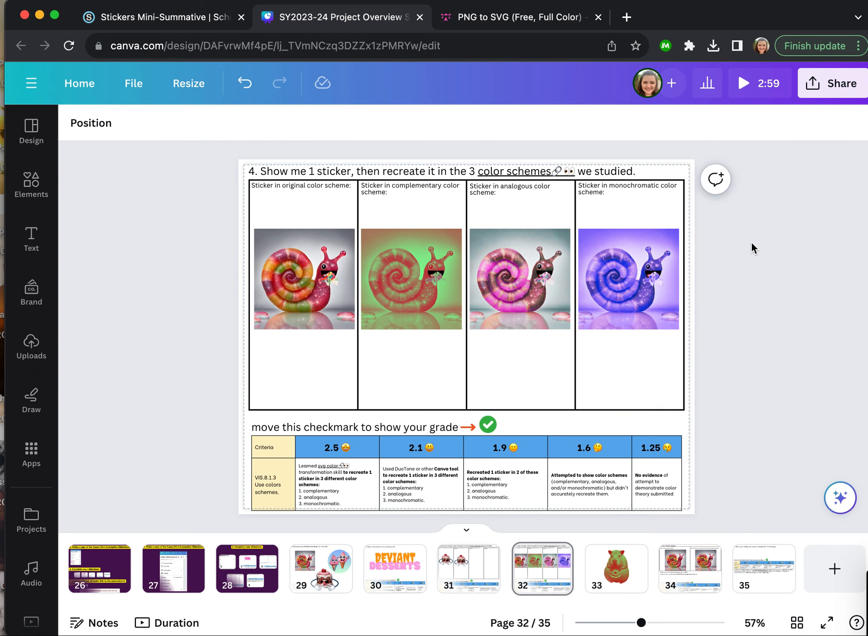
{"action": "left_click_drag", "start_coordinate": [494, 425], "coordinate": [445, 497]}
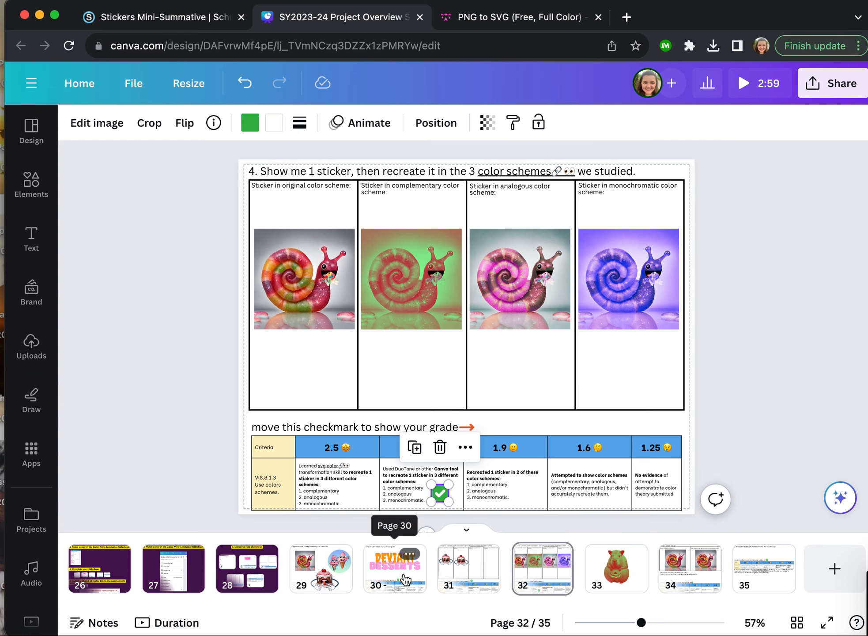
- On page 31, recolor the dark blue arms of the cake in the complementary column to green #39b54a
{"action": "left_click", "coordinate": [460, 571]}
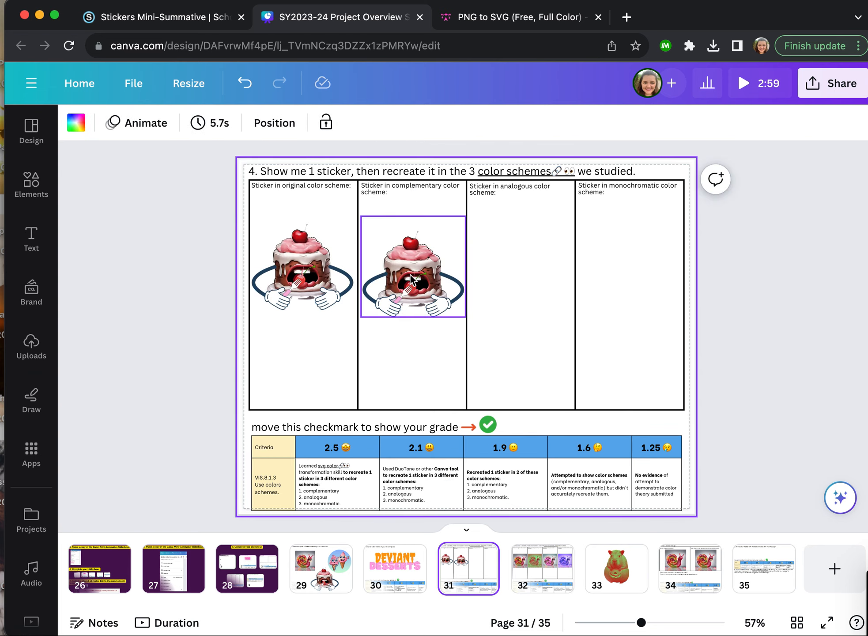
{"action": "left_click", "coordinate": [382, 305]}
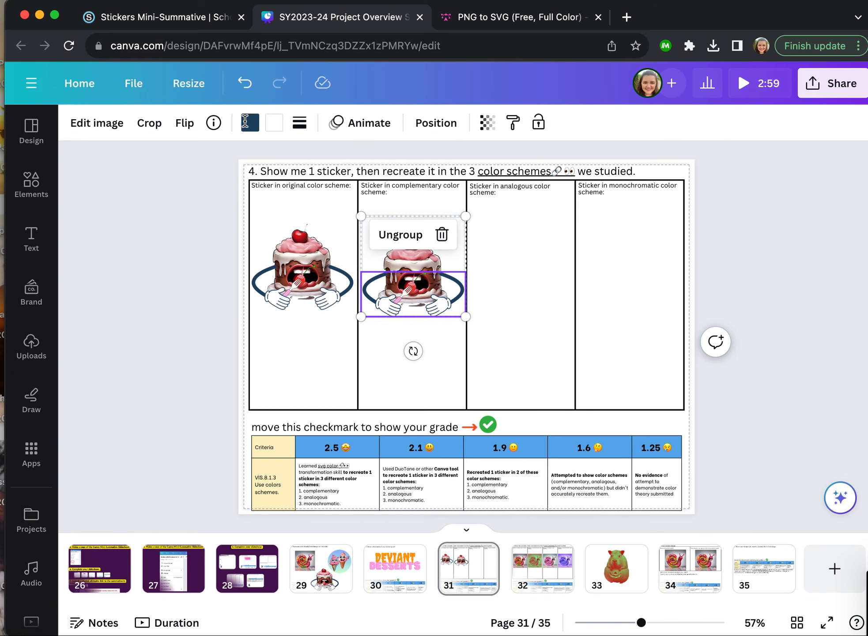
{"action": "left_click", "coordinate": [246, 122]}
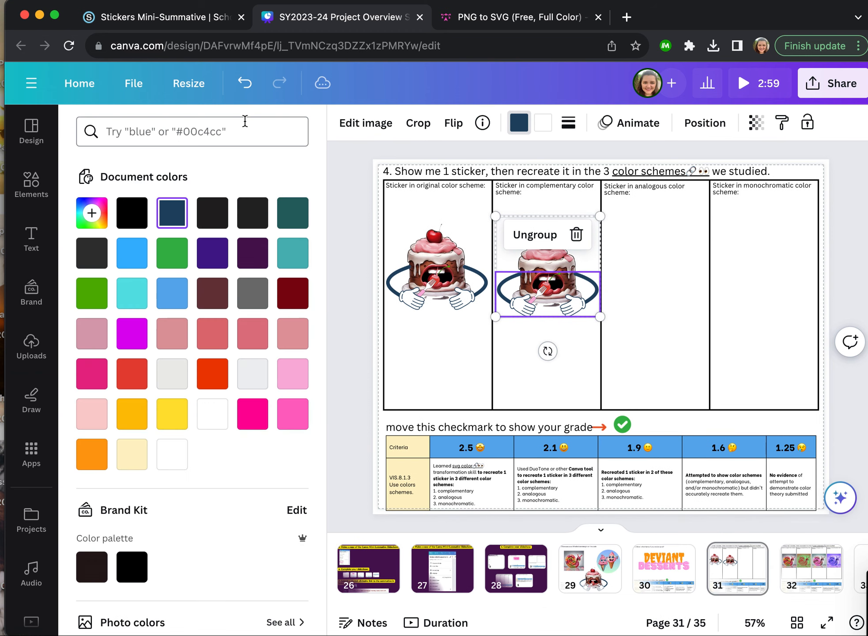
{"action": "left_click", "coordinate": [178, 253]}
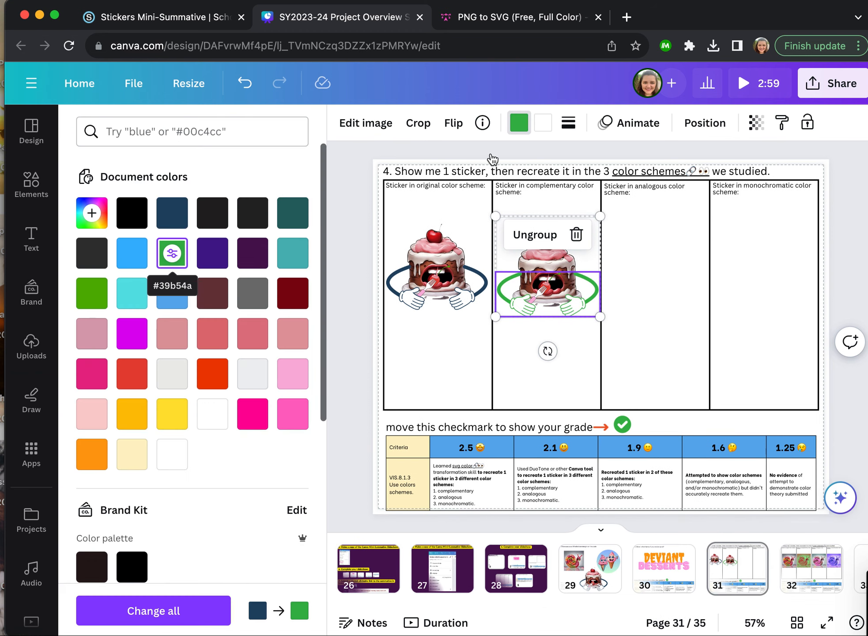